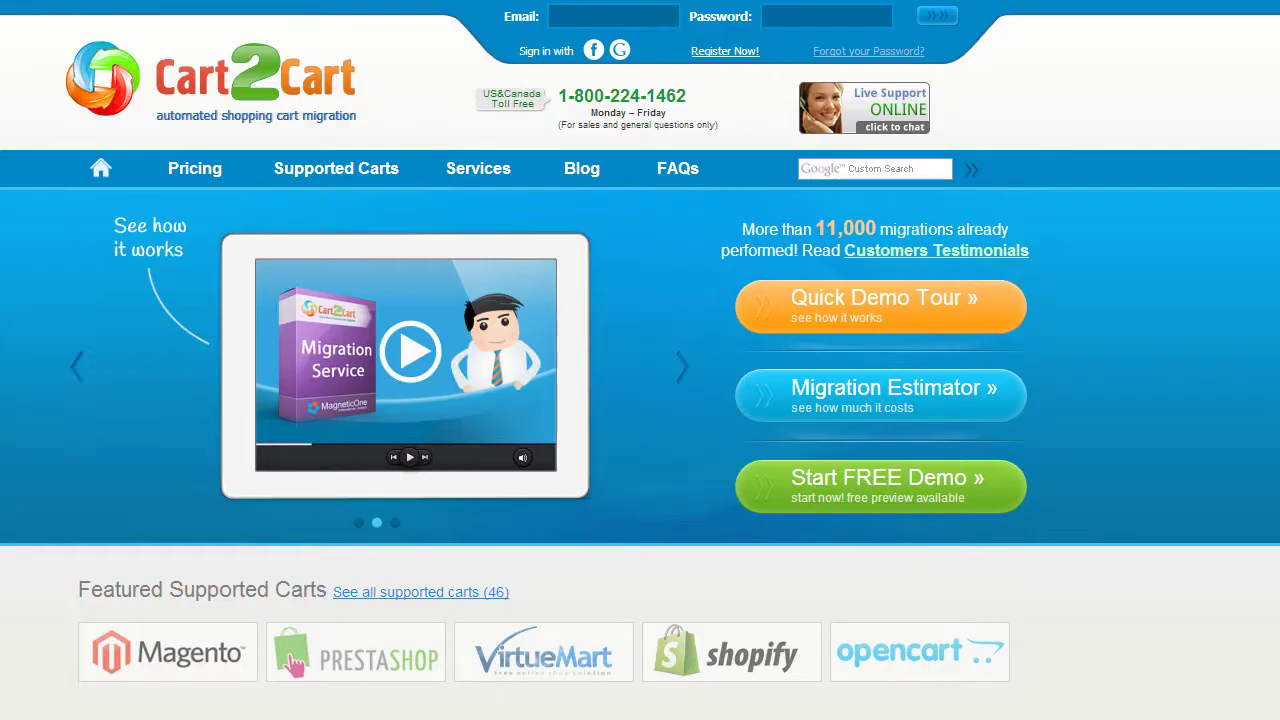
# - Register a Cart2Cart account with an email, full name and password, accepting the Terms Of Service
pyautogui.click(733, 51)
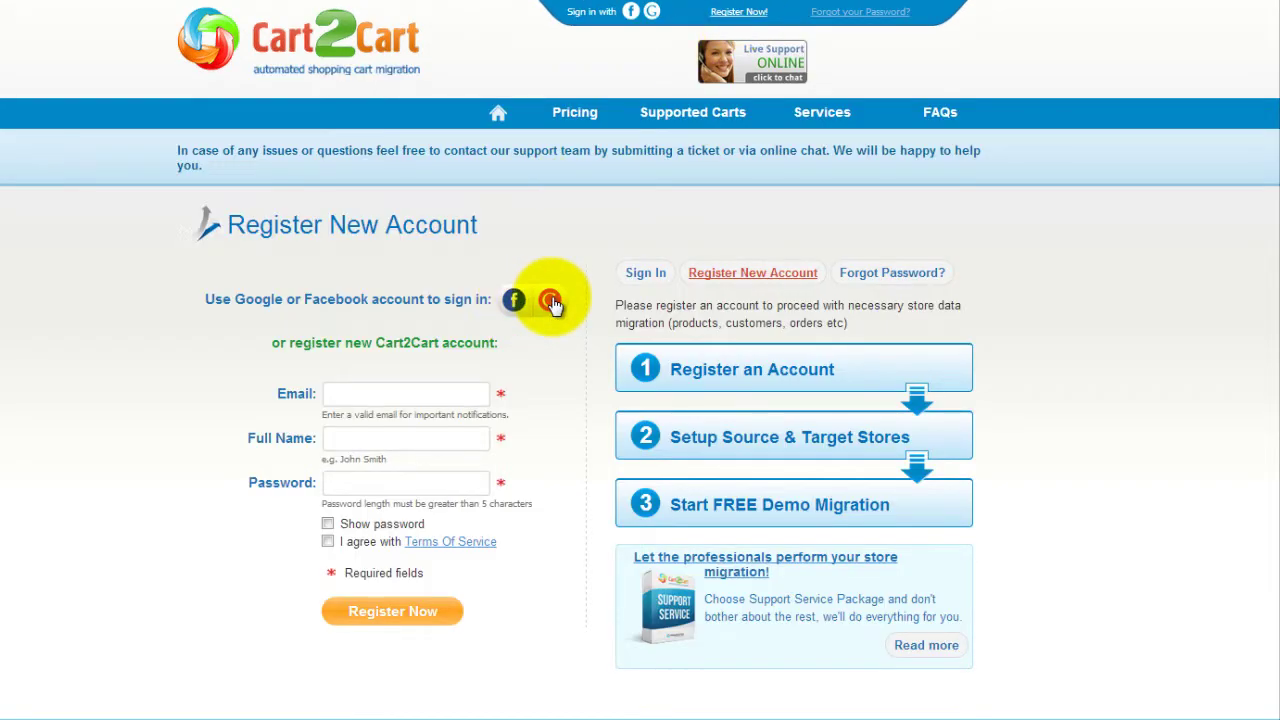
pyautogui.click(466, 393)
pyautogui.write('your@email.com')
pyautogui.press('Tab')
pyautogui.write('John Smith')
pyautogui.press('Tab')
pyautogui.write('mypassword1234')
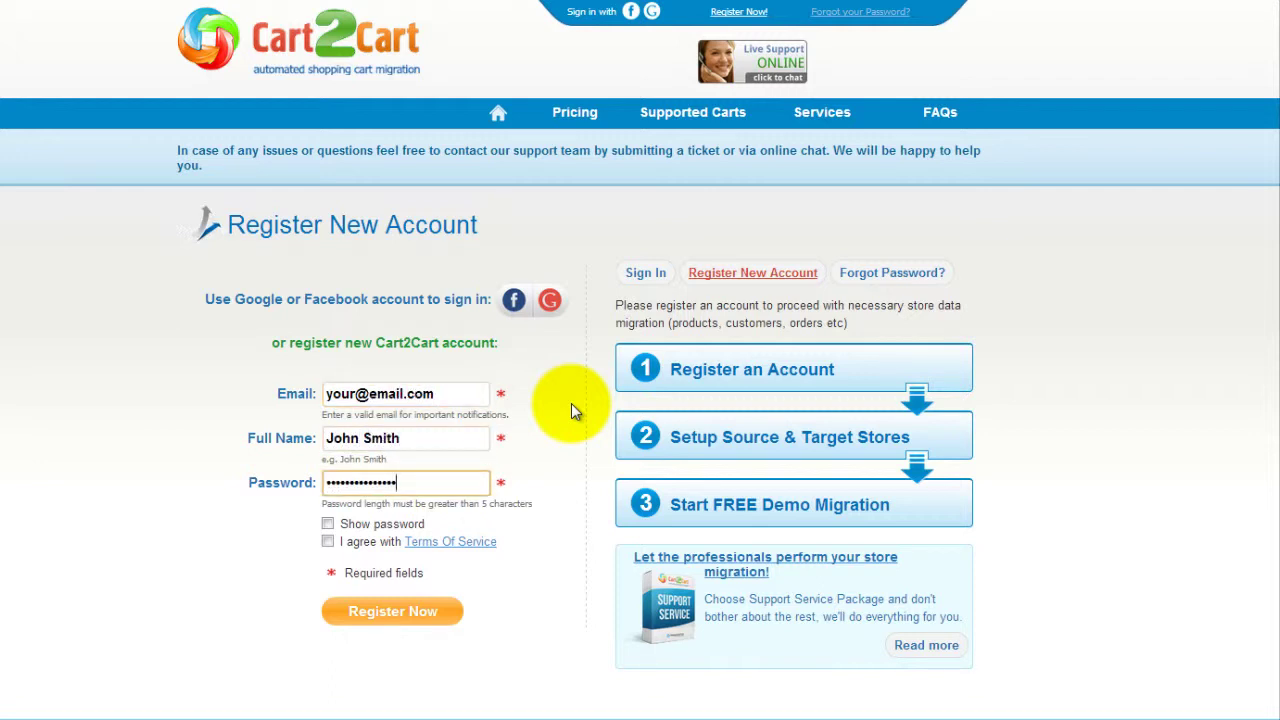
pyautogui.click(327, 541)
pyautogui.click(392, 611)
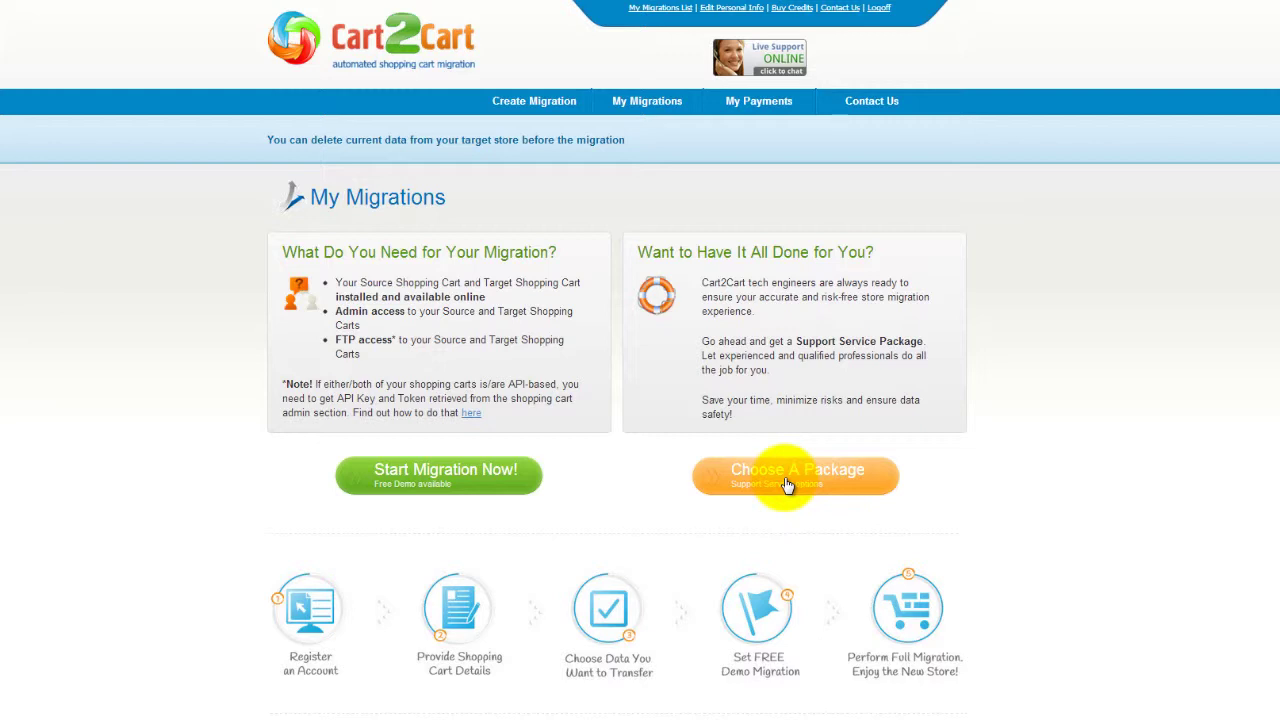
pyautogui.click(484, 487)
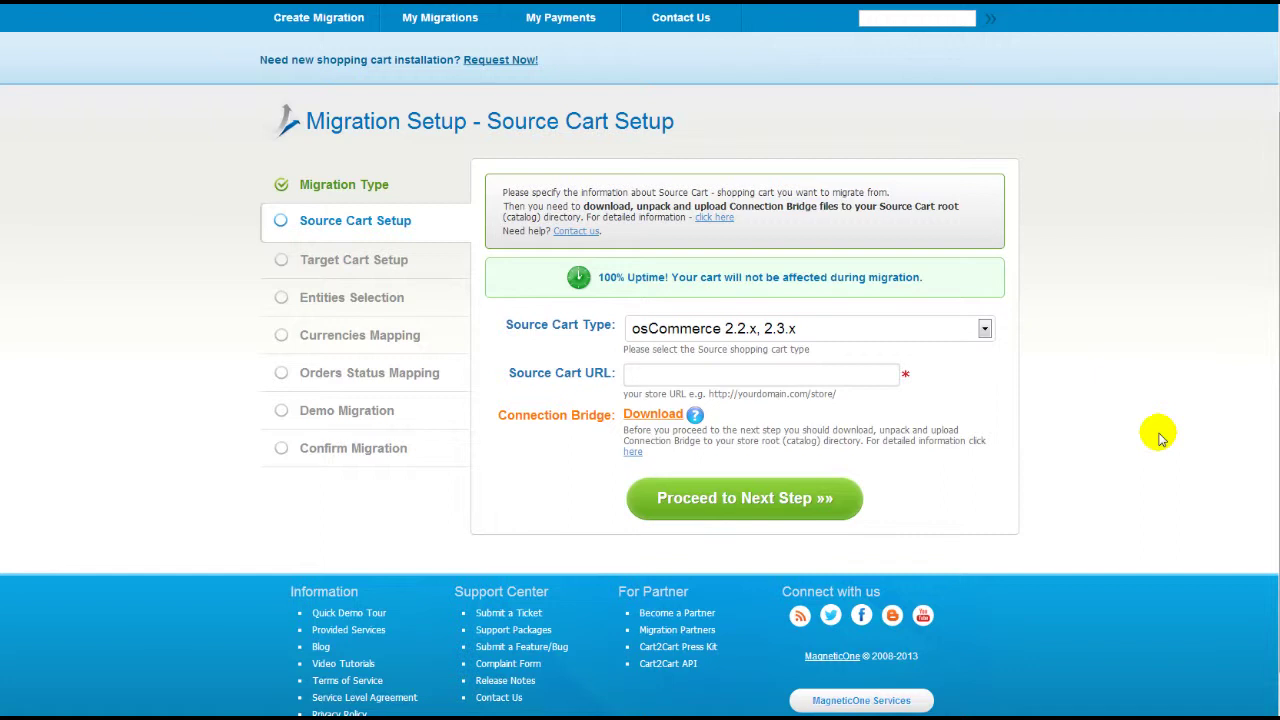
pyautogui.click(985, 329)
pyautogui.click(962, 538)
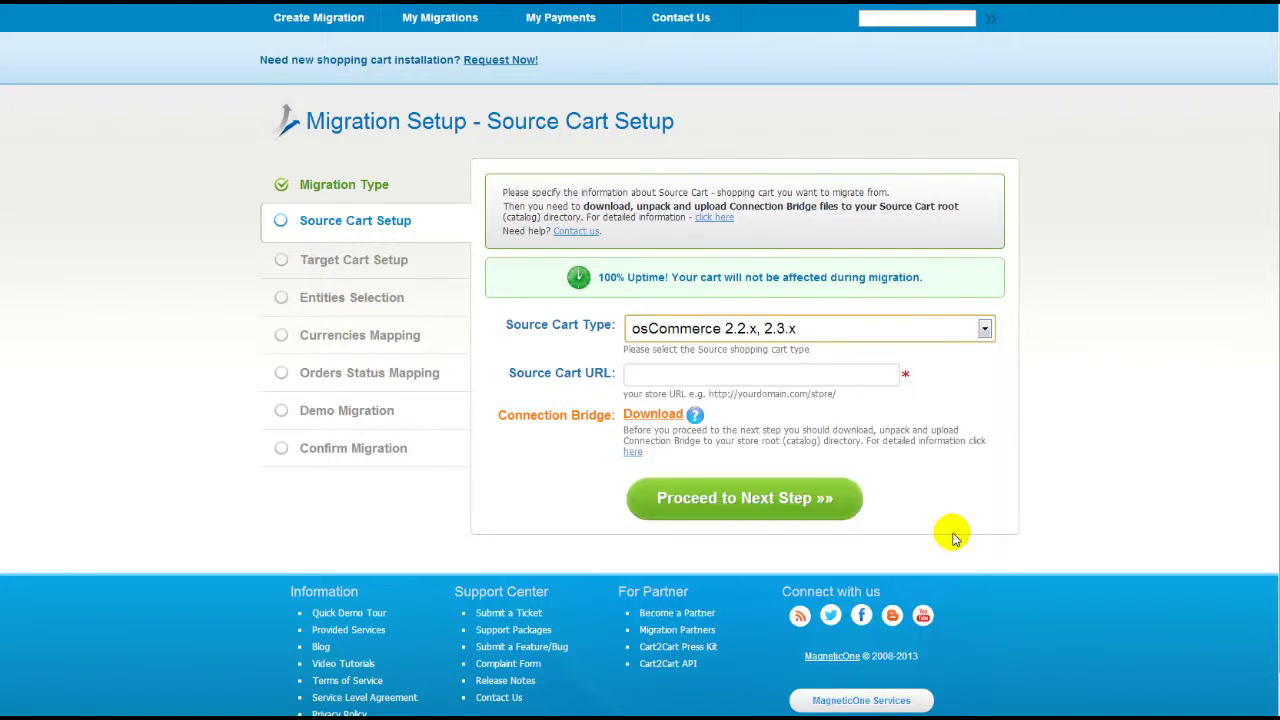
pyautogui.click(821, 371)
pyautogui.write('www.your-source-oscommerce-store.com')
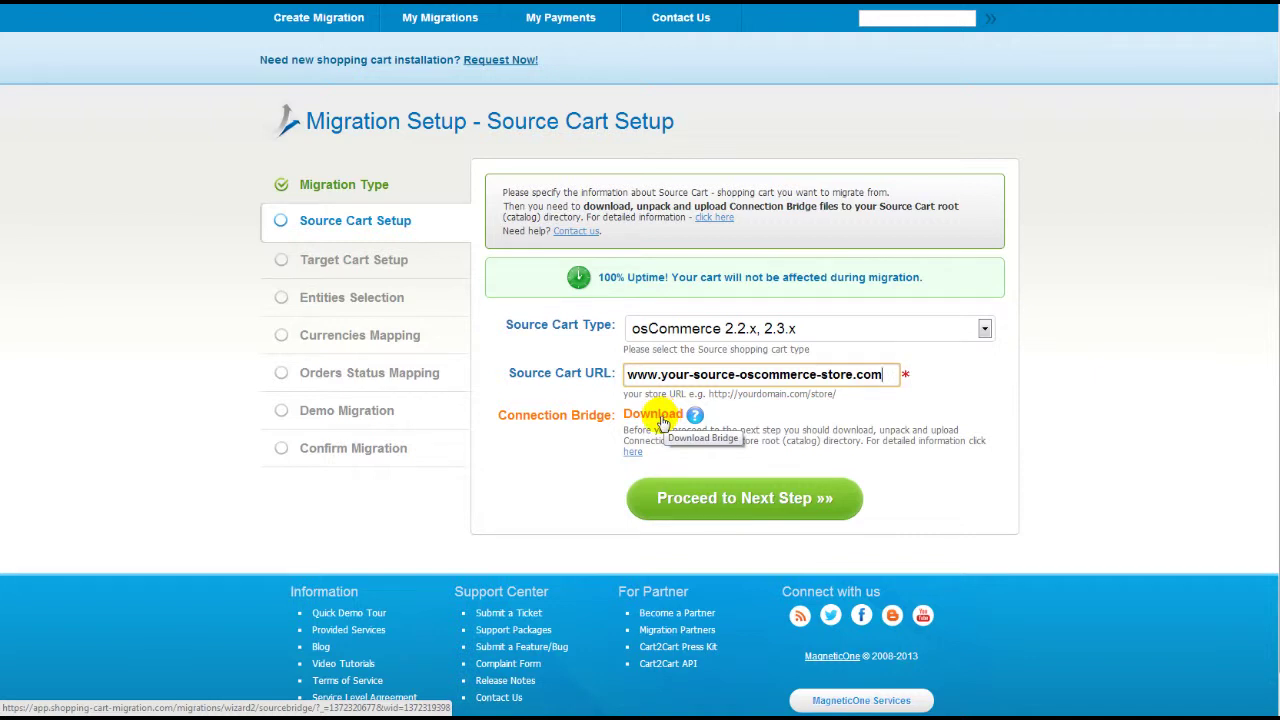
pyautogui.click(660, 420)
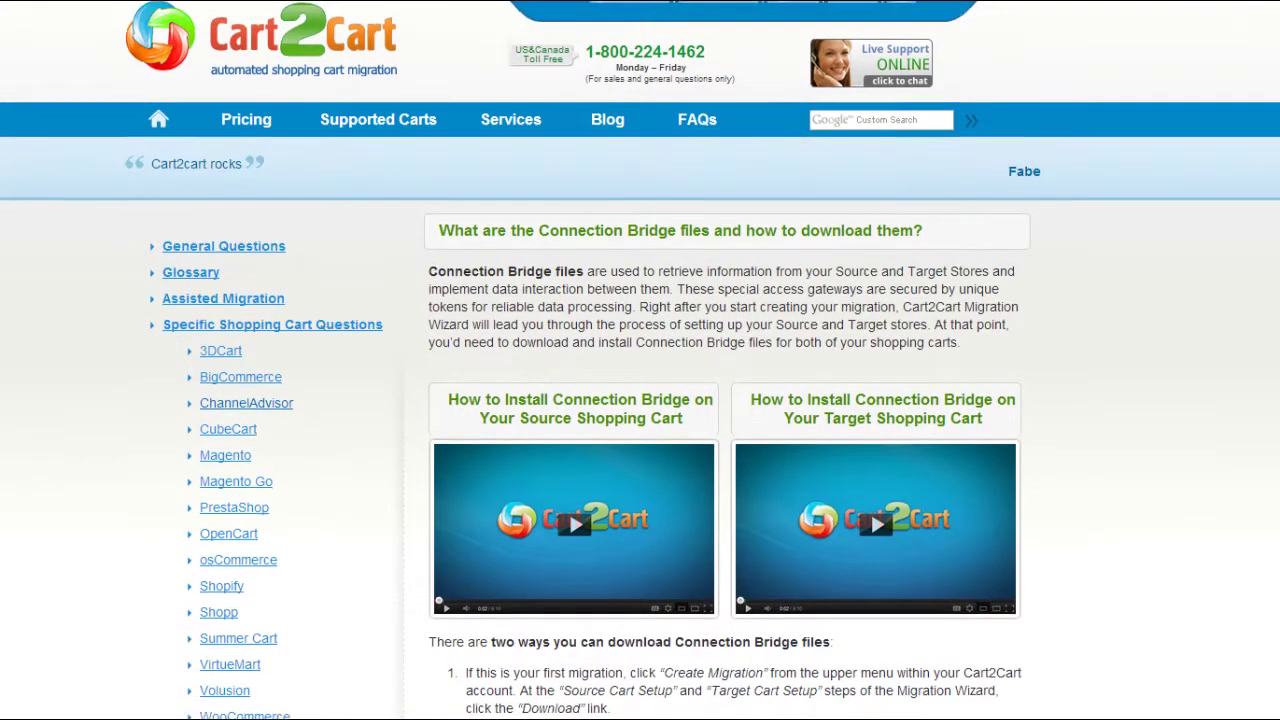
pyautogui.scroll(-4, 640, 360)
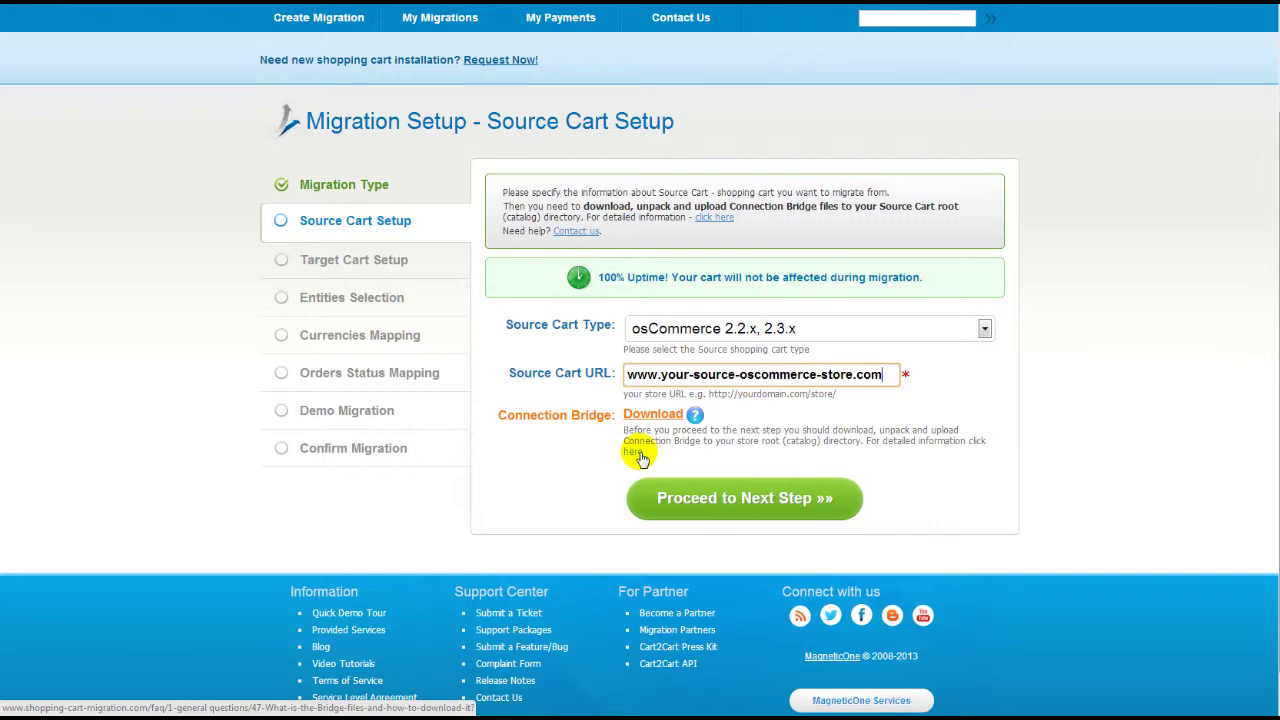
pyautogui.click(690, 500)
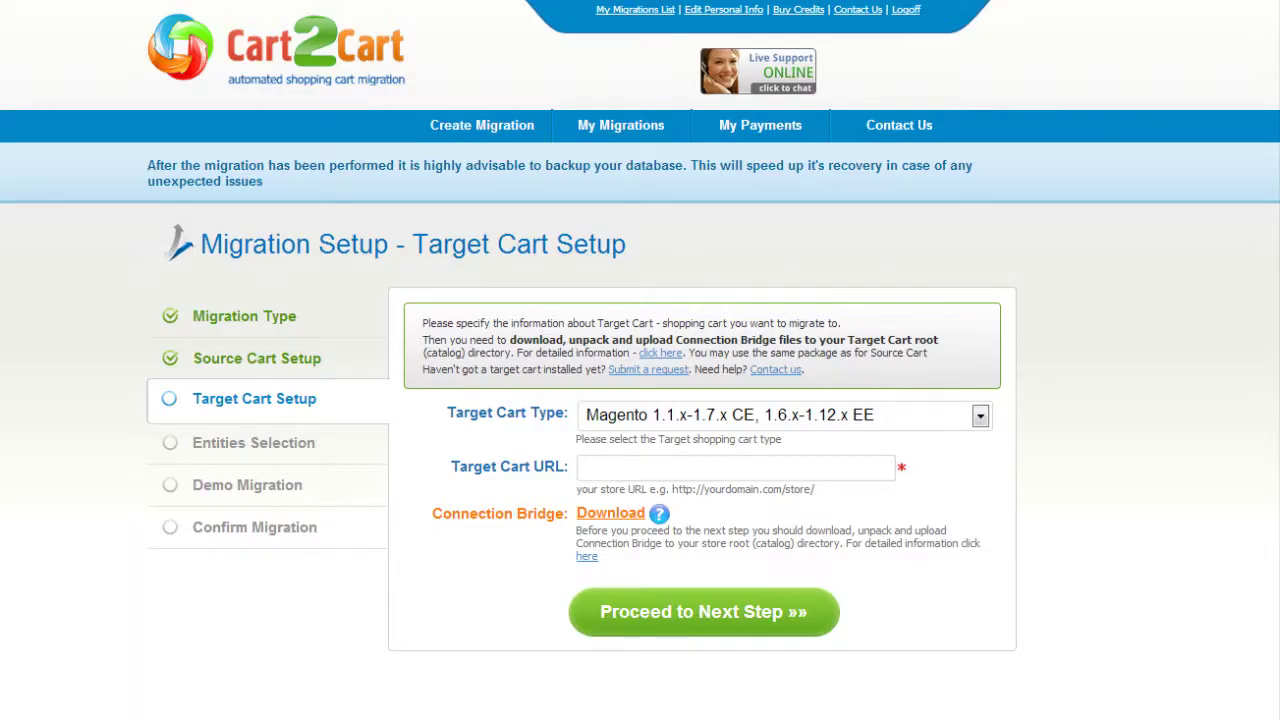
pyautogui.click(980, 416)
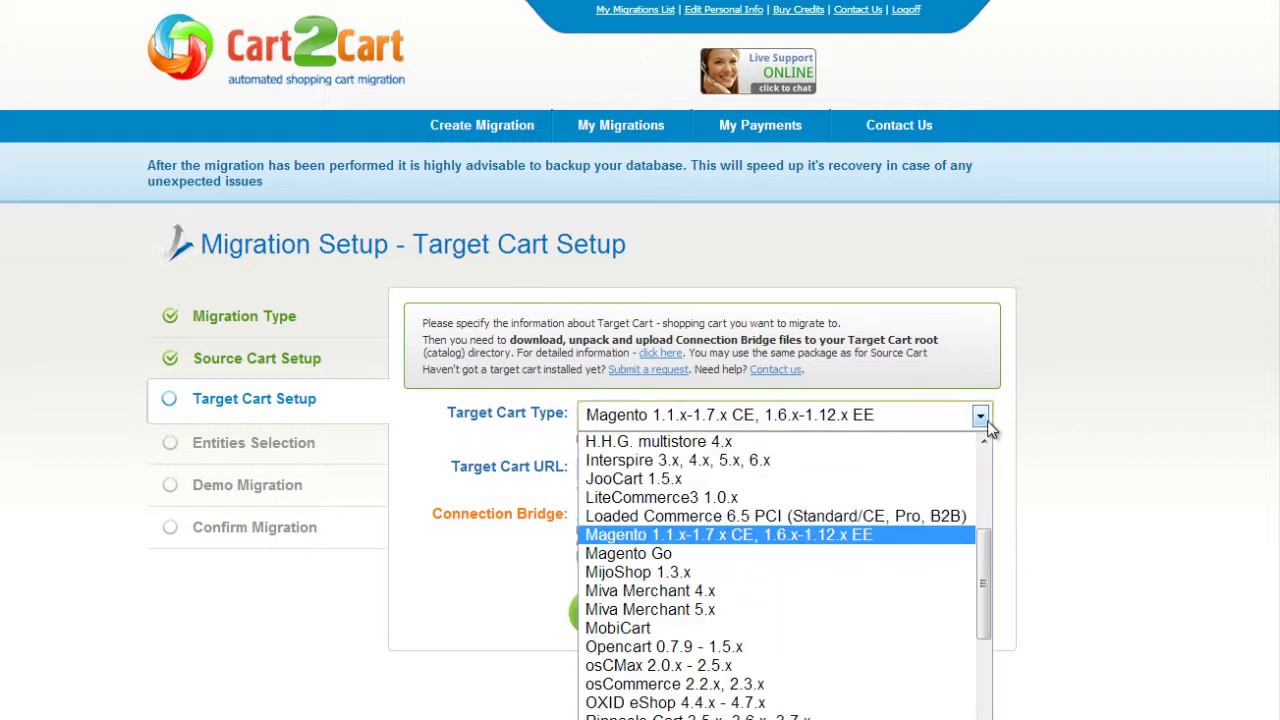
pyautogui.click(836, 648)
pyautogui.click(845, 468)
pyautogui.write('www.your-current-')
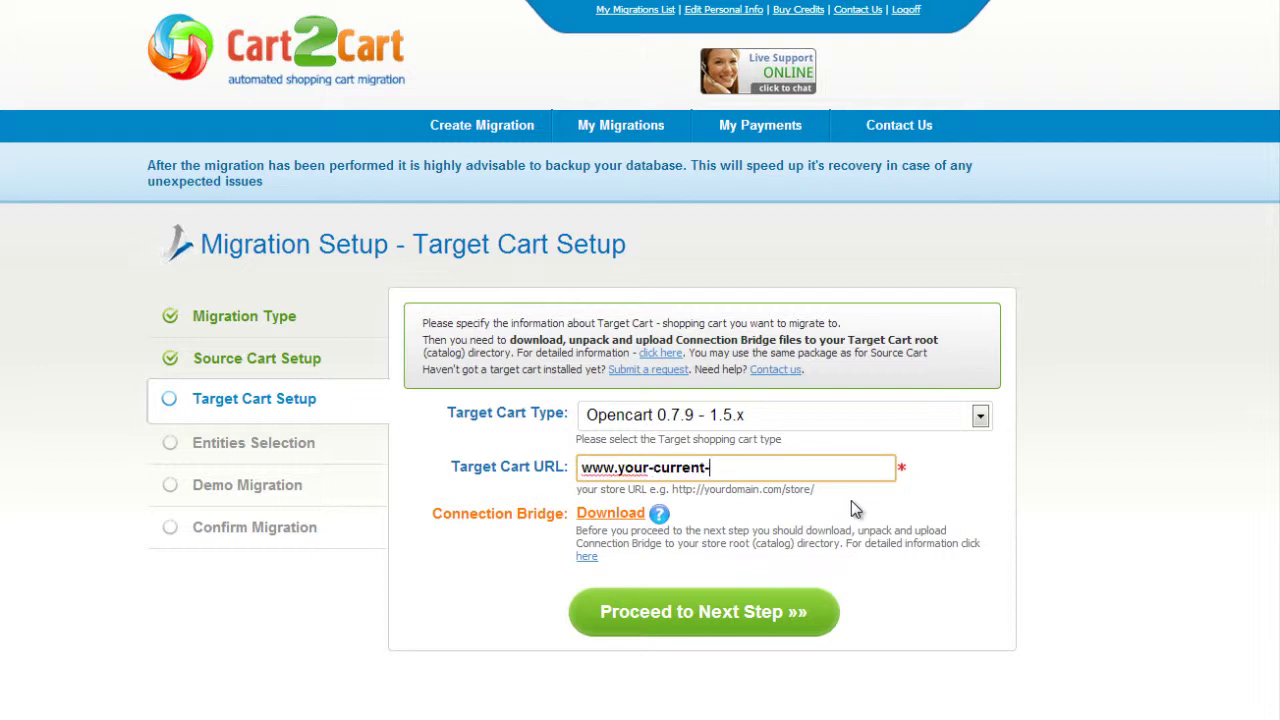
pyautogui.write('opencart-store.com')
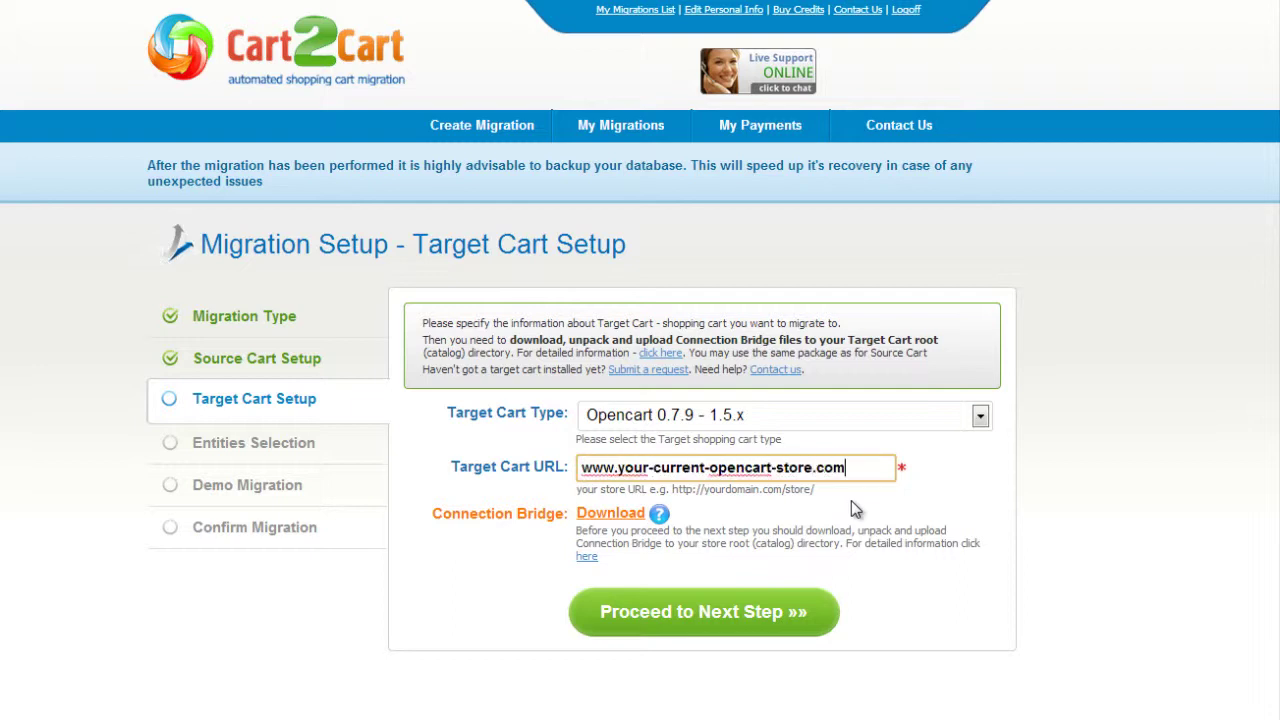
pyautogui.click(851, 508)
pyautogui.click(596, 521)
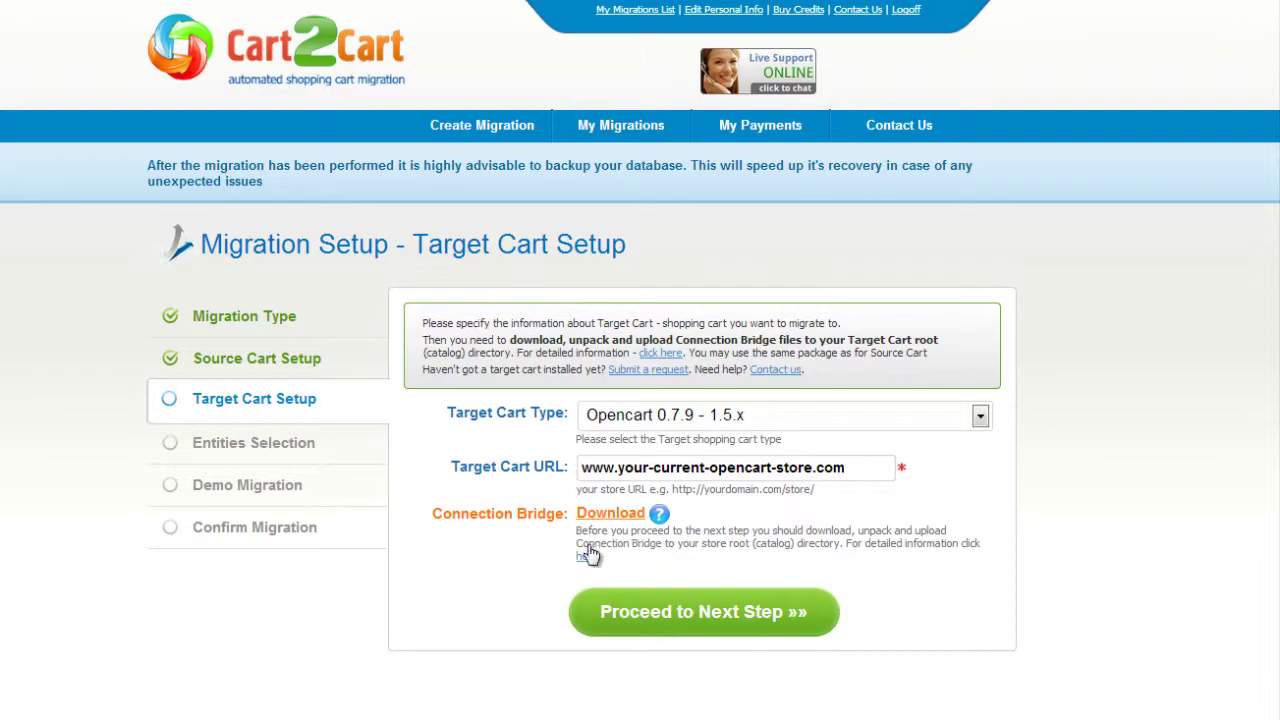
pyautogui.click(663, 606)
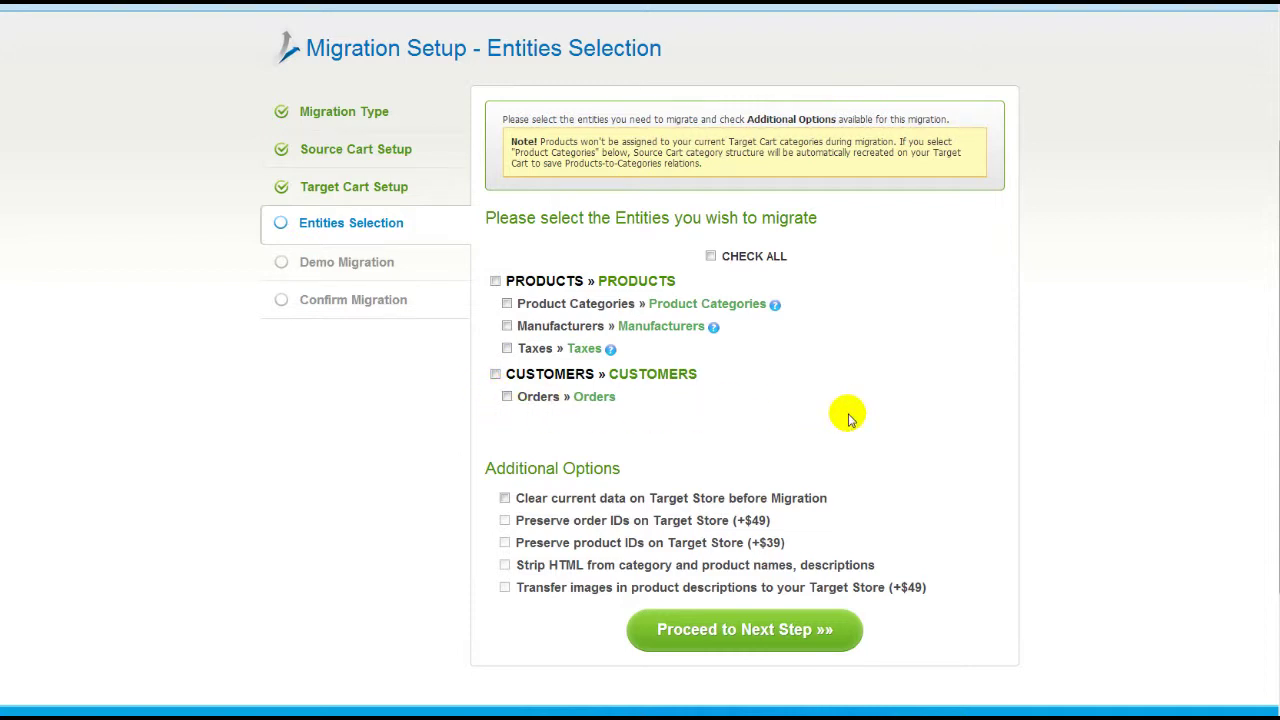
# - Select all entities for migration, leaving clear-target-data and preserve-order-IDs off, and proceed
pyautogui.click(711, 257)
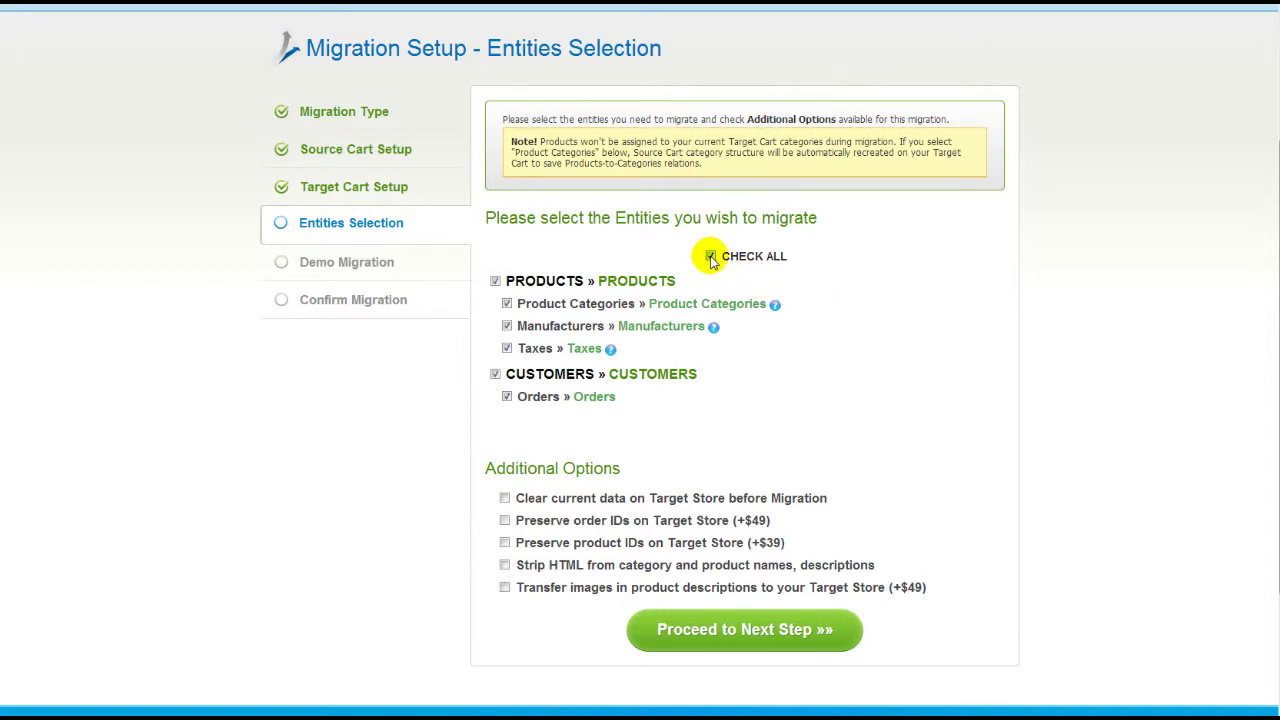
pyautogui.click(504, 498)
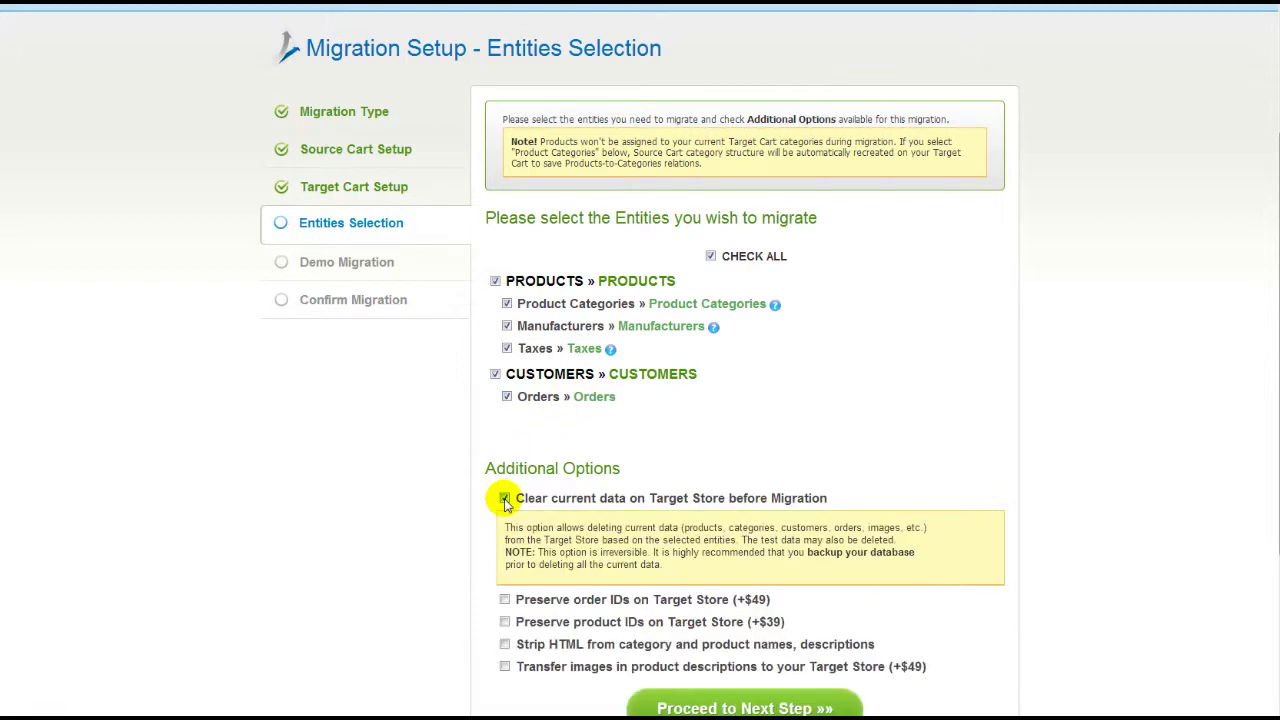
pyautogui.click(504, 498)
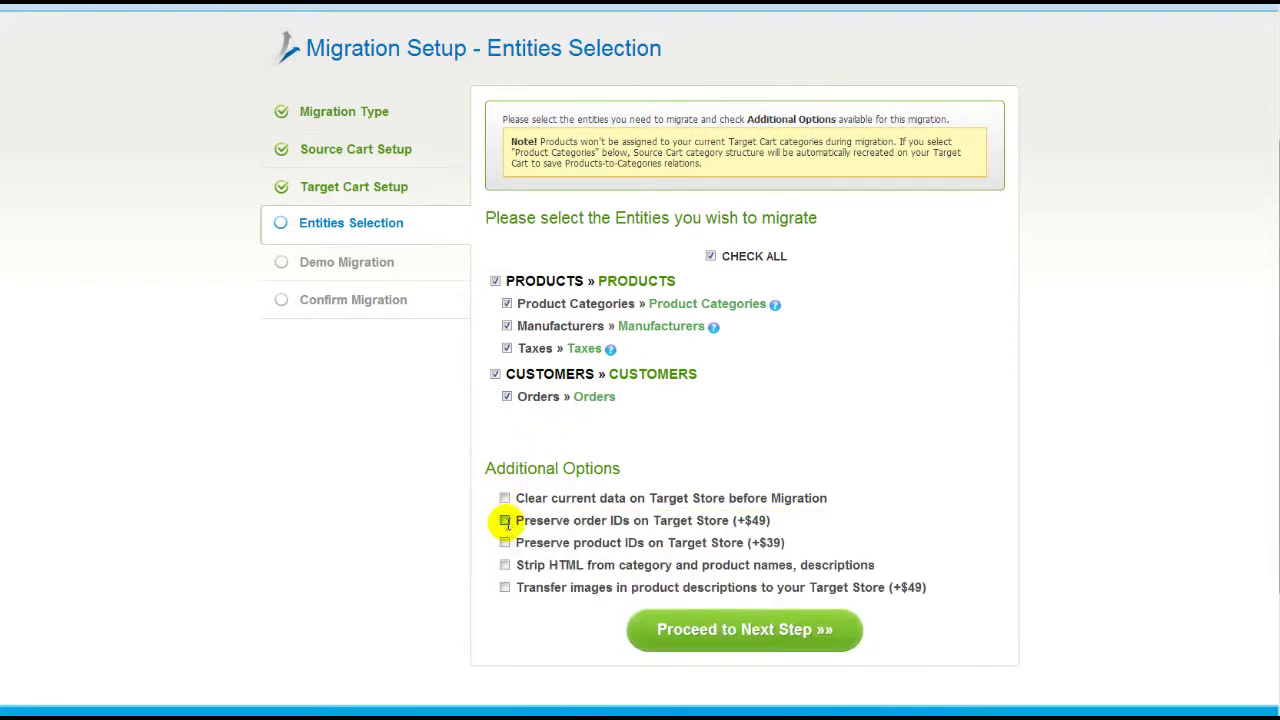
pyautogui.click(504, 520)
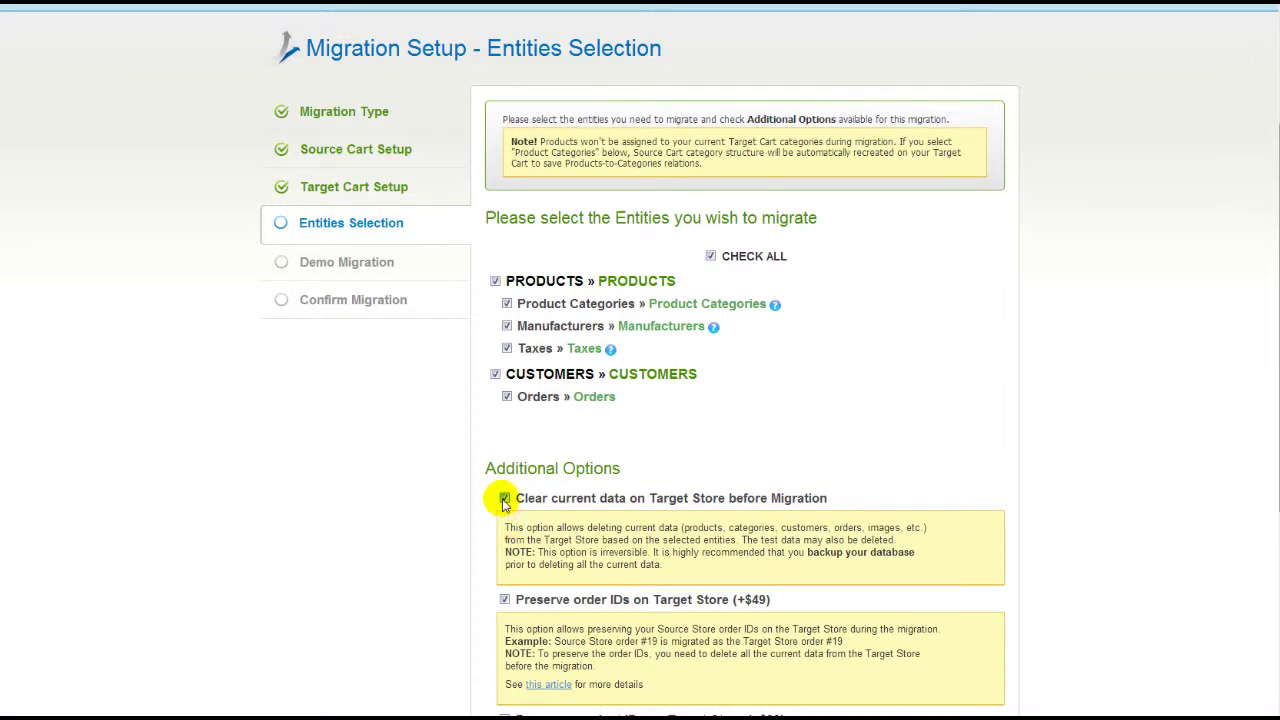
pyautogui.click(503, 498)
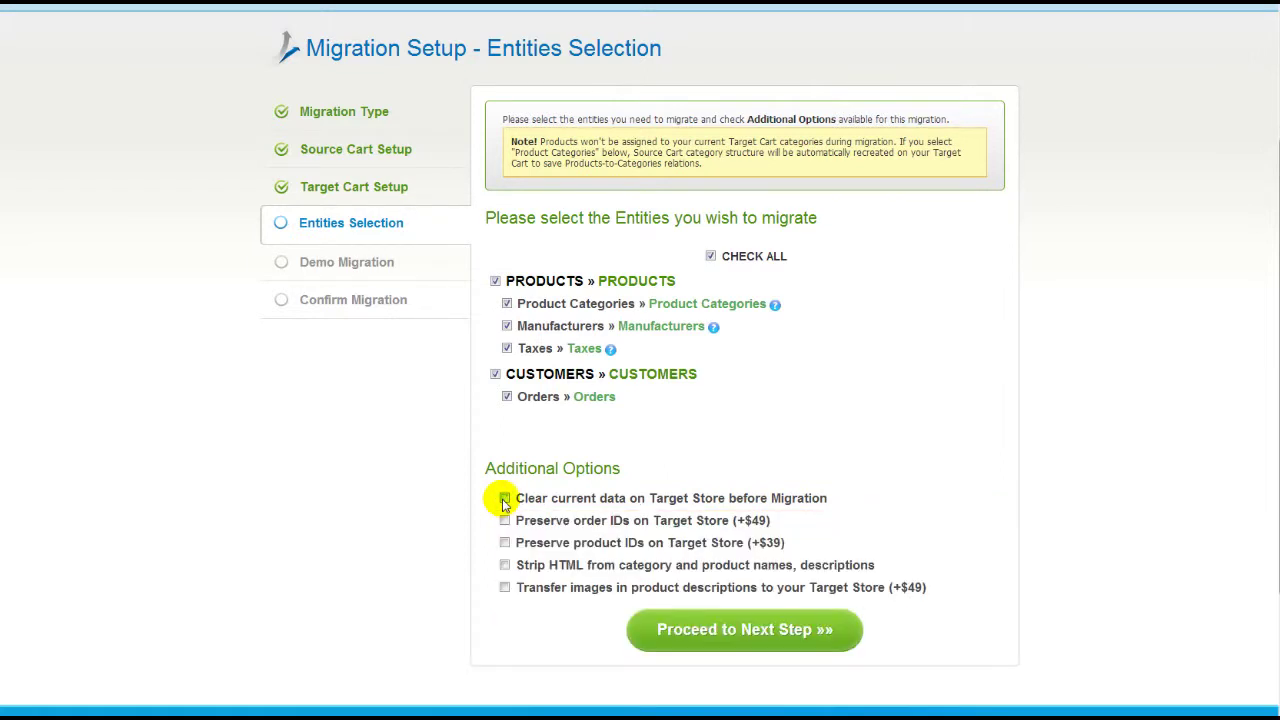
pyautogui.click(770, 638)
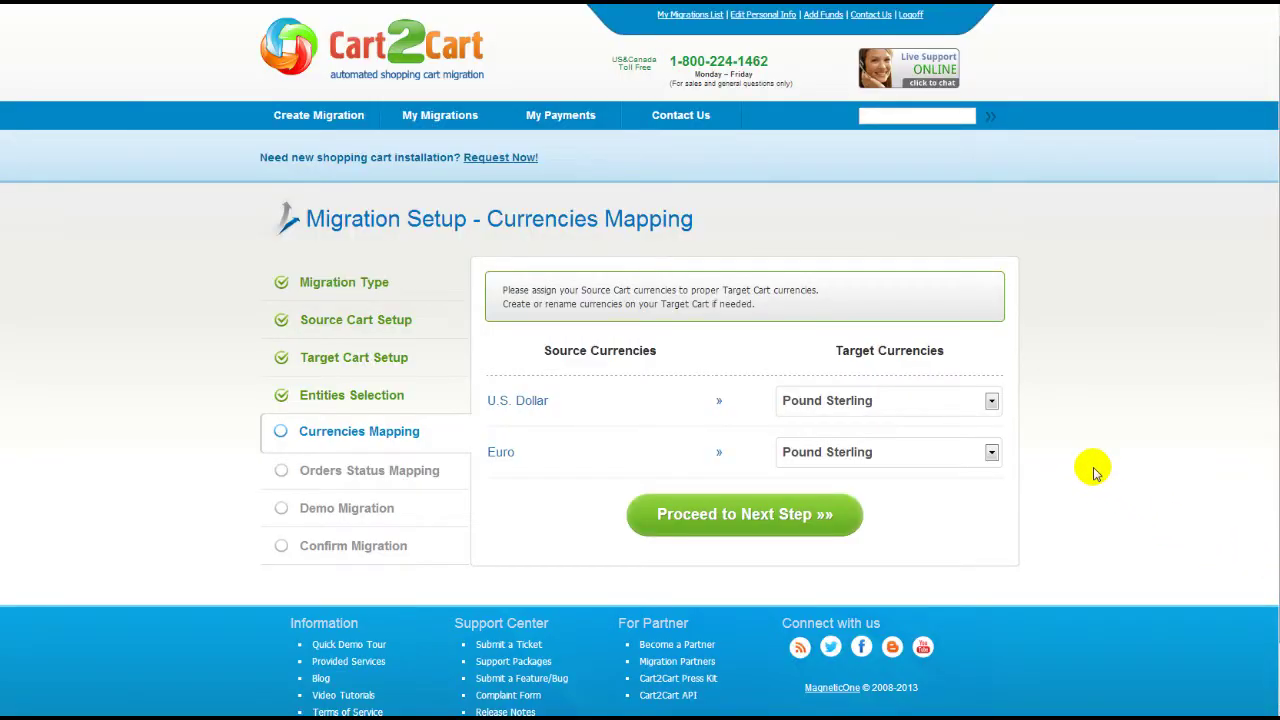
# - Map U.S. Dollar to US Dollar and Euro to Euro in the currency mapping
pyautogui.click(992, 401)
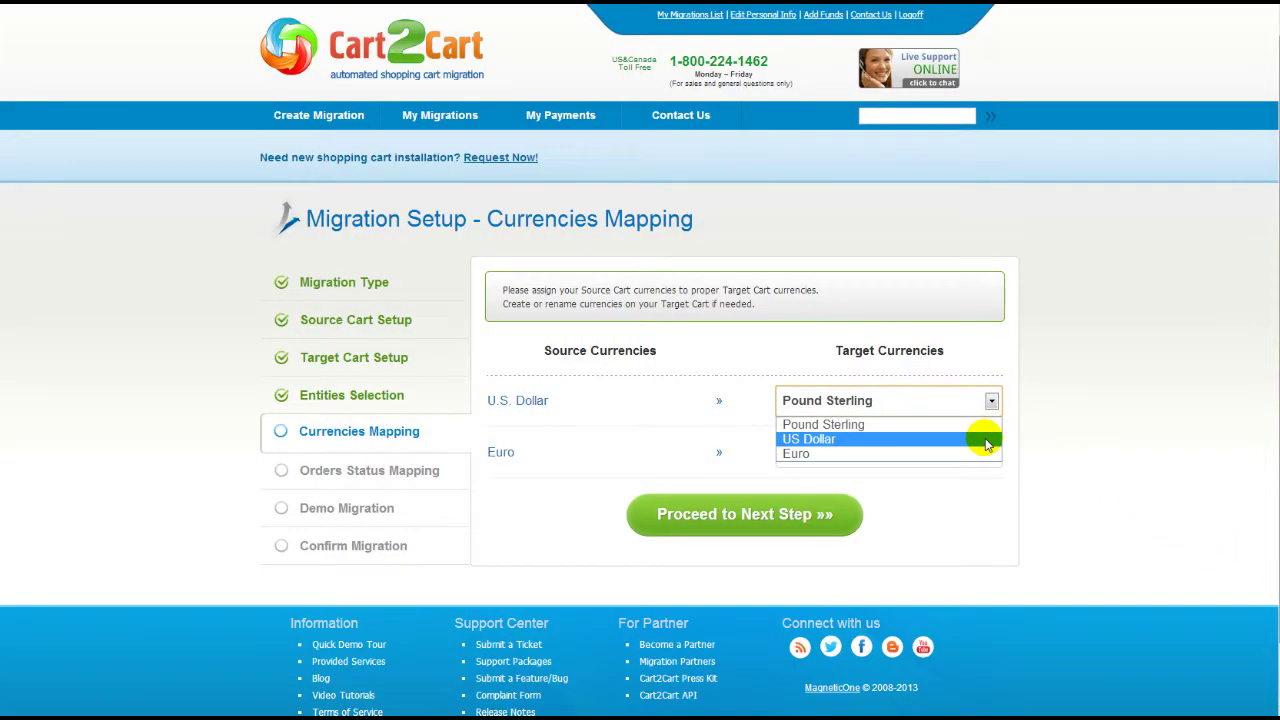
pyautogui.click(985, 437)
pyautogui.click(989, 454)
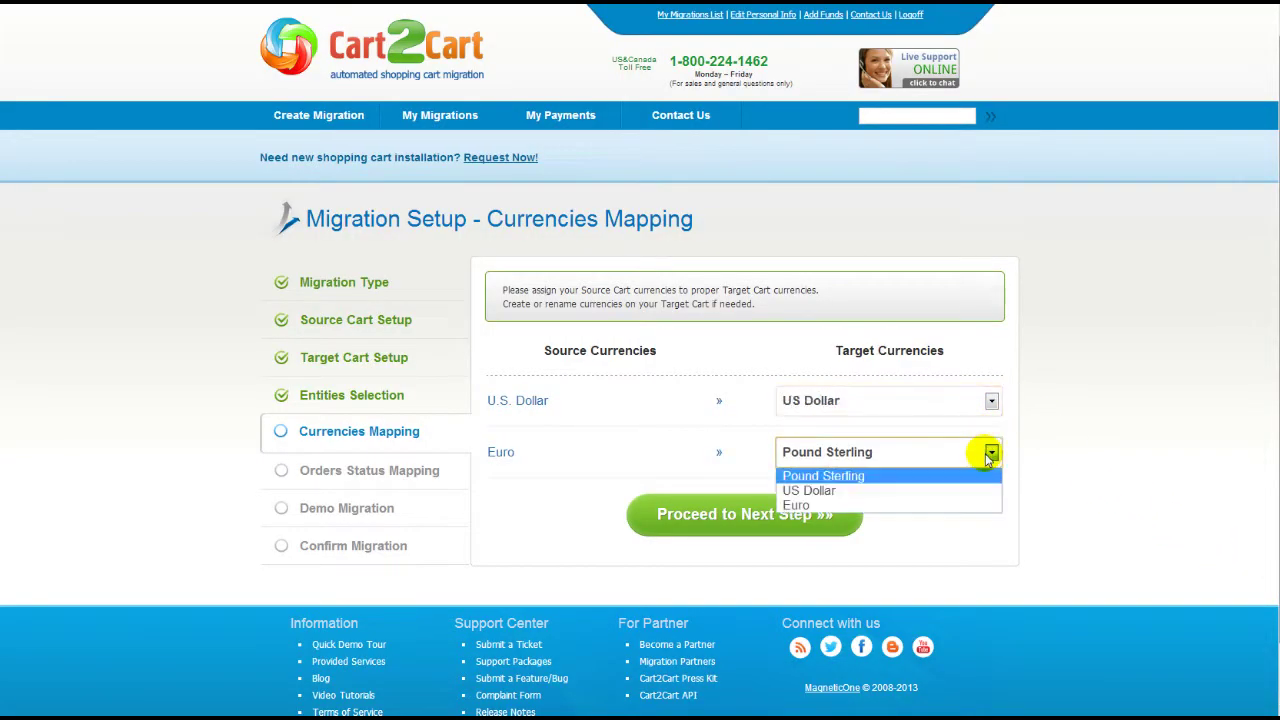
pyautogui.click(978, 506)
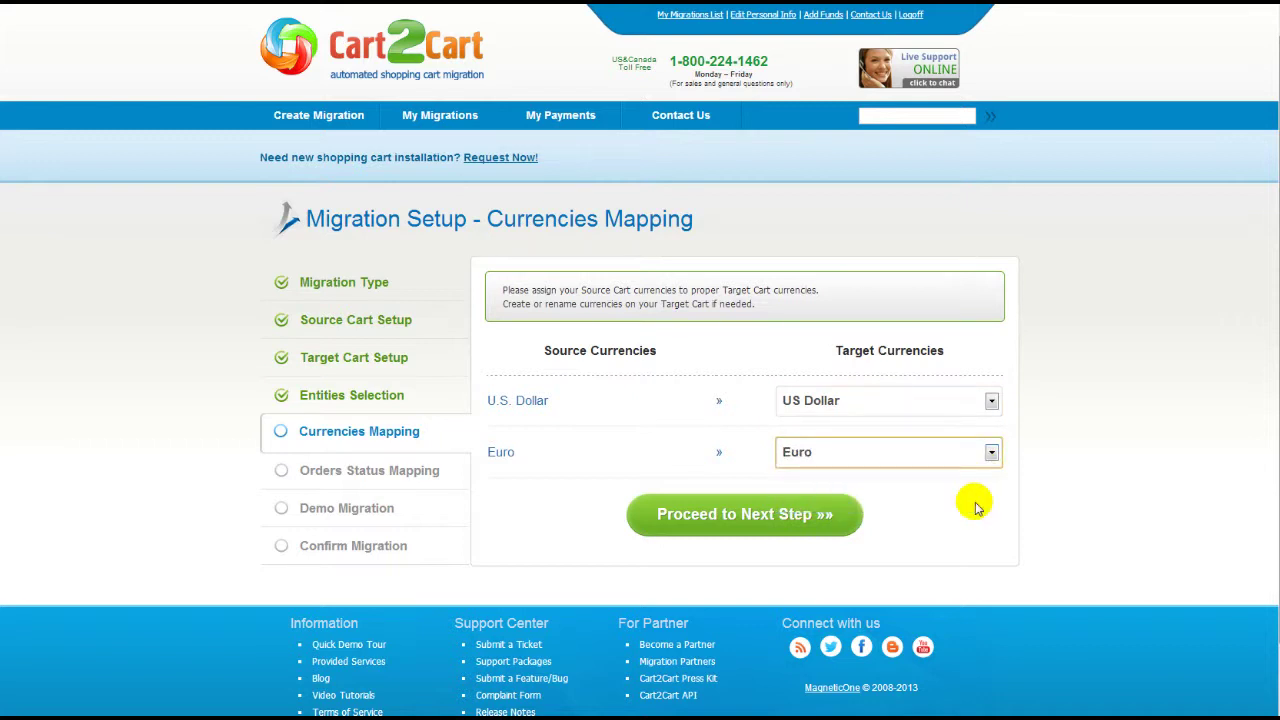
pyautogui.click(829, 515)
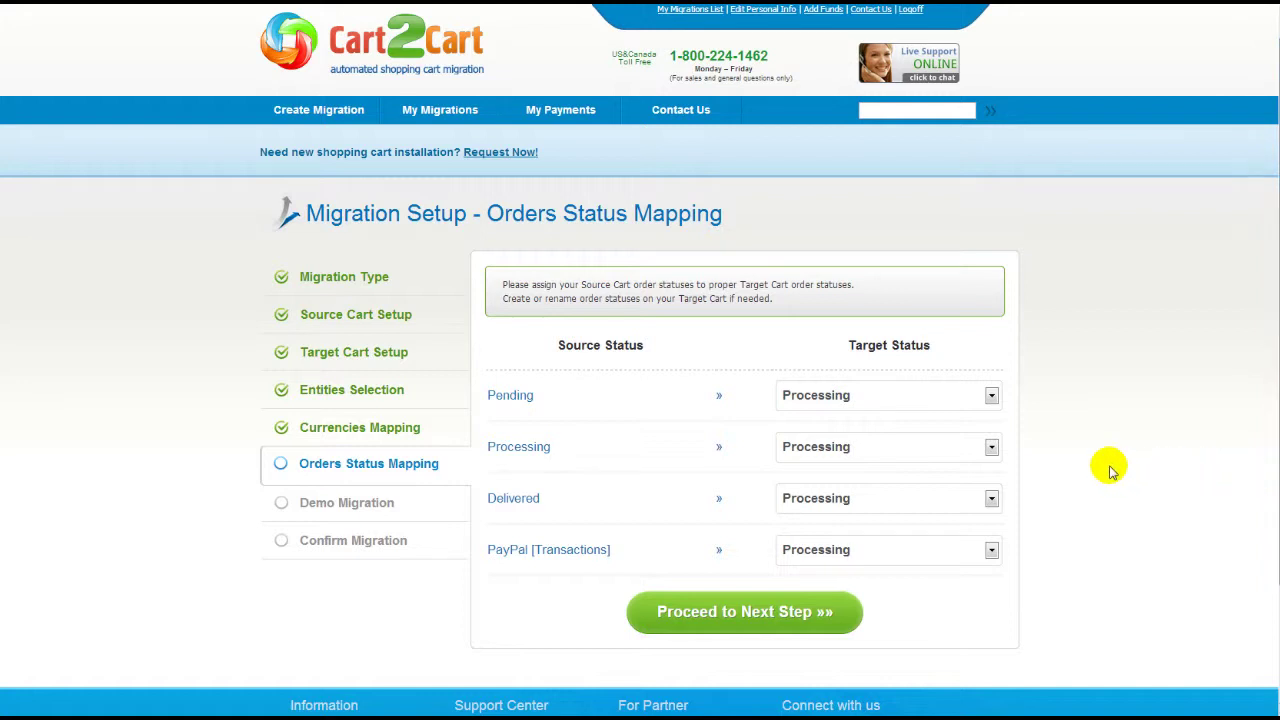
# - Map Pending orders to Pending and Delivered orders to Shipped, then proceed
pyautogui.click(991, 396)
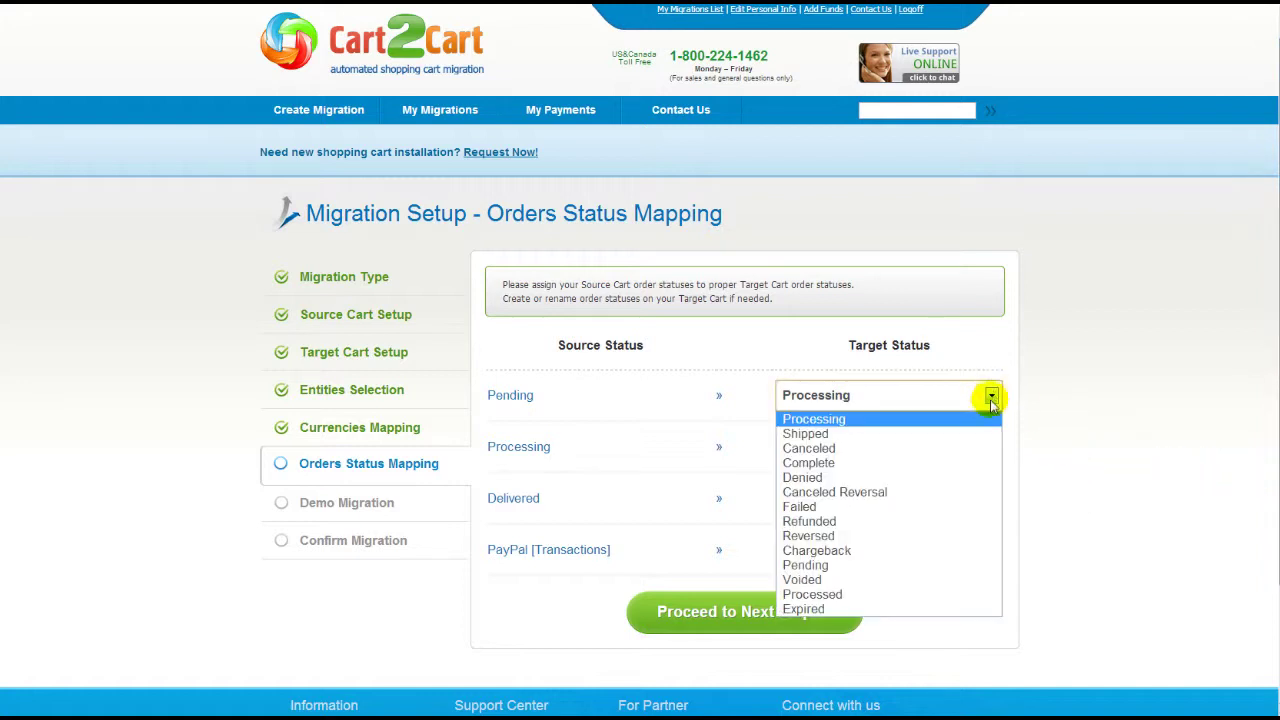
pyautogui.click(945, 565)
pyautogui.click(991, 500)
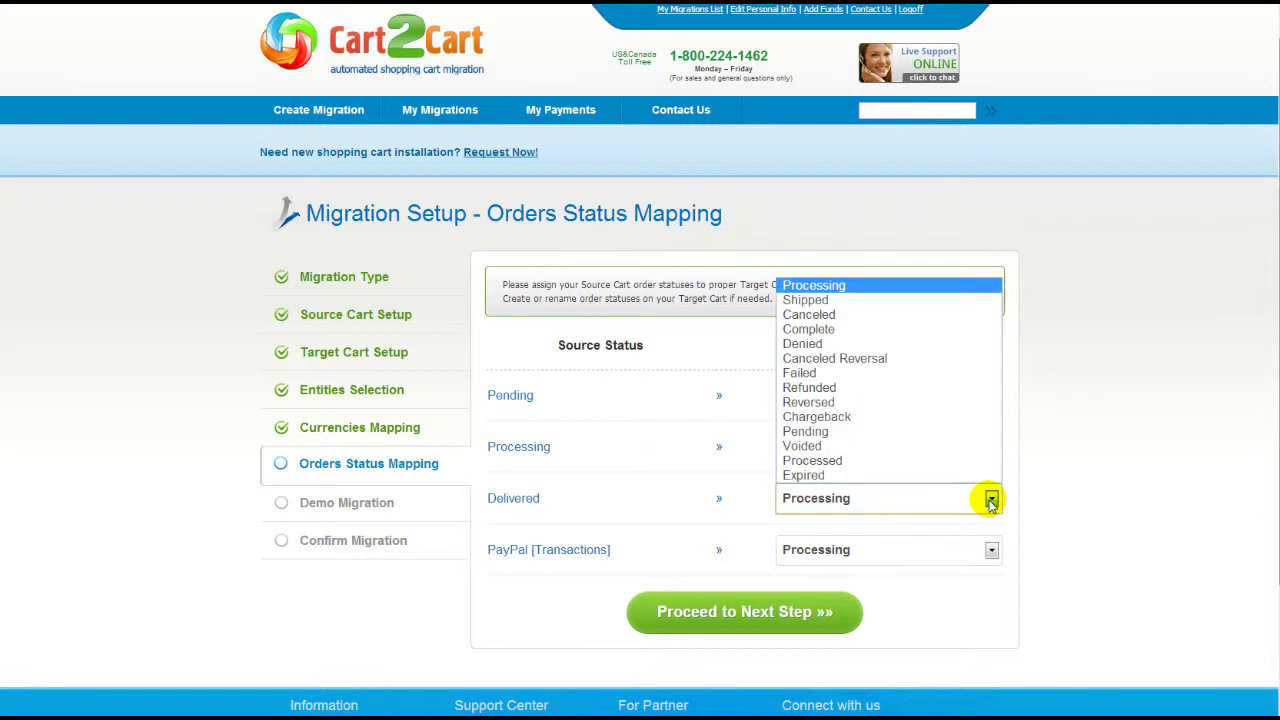
pyautogui.click(940, 300)
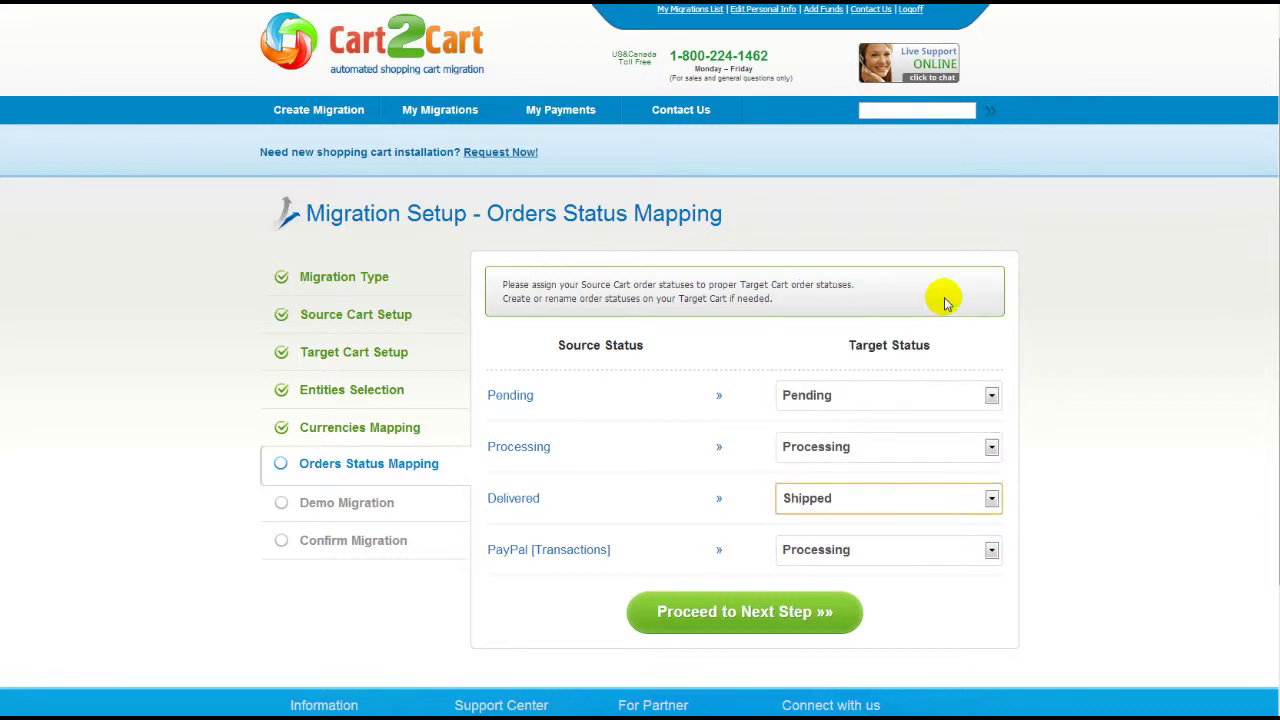
pyautogui.click(829, 629)
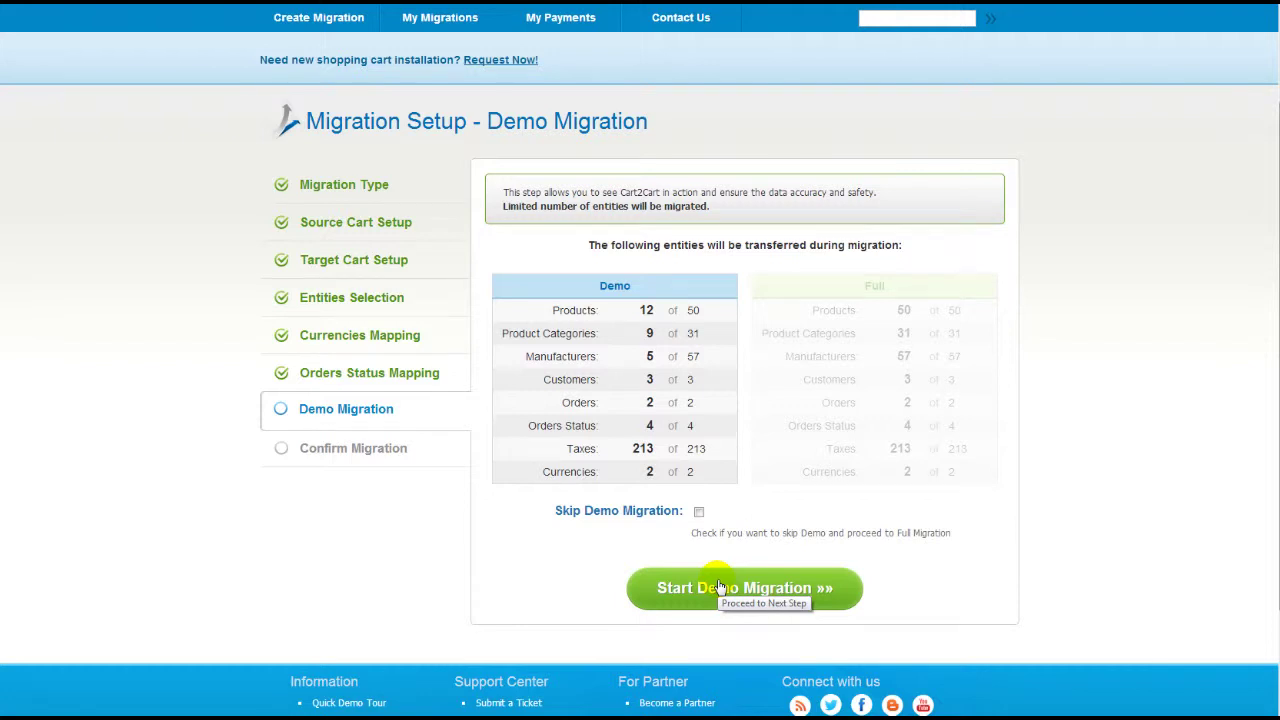
# - Run the demo migration and review the migrated products and customers lists
pyautogui.click(719, 588)
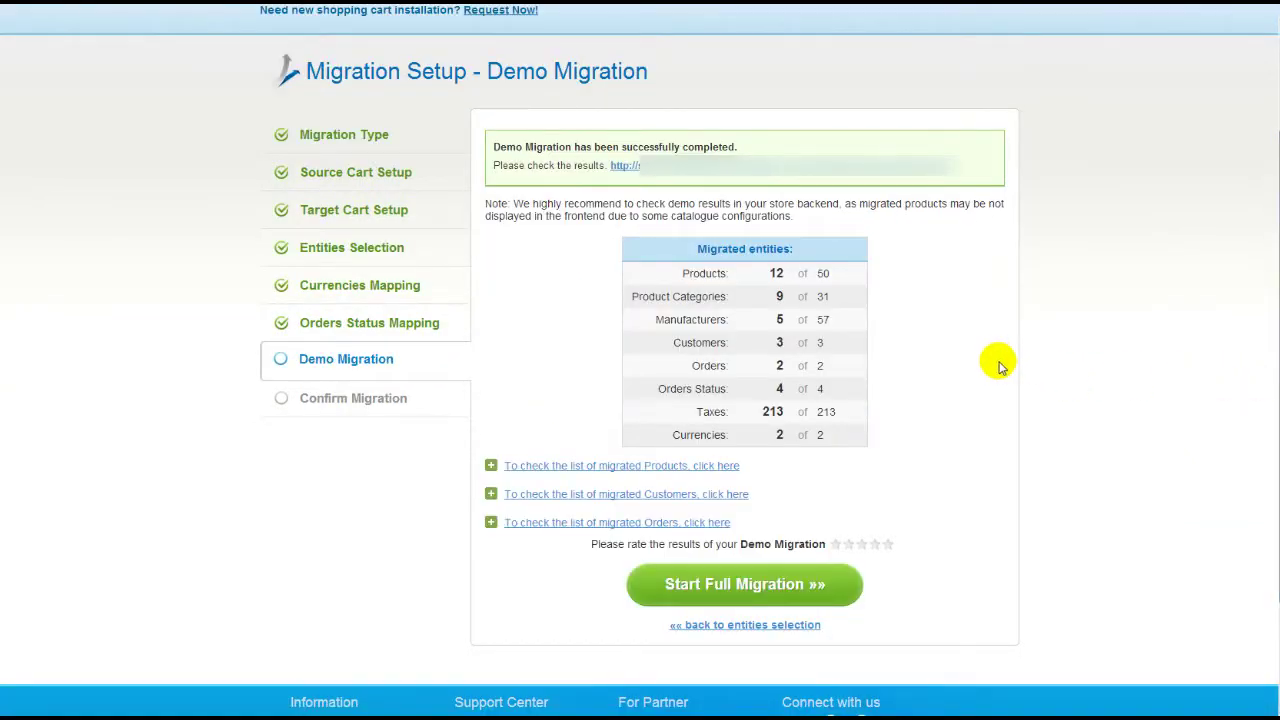
pyautogui.click(697, 466)
pyautogui.click(666, 494)
pyautogui.click(666, 494)
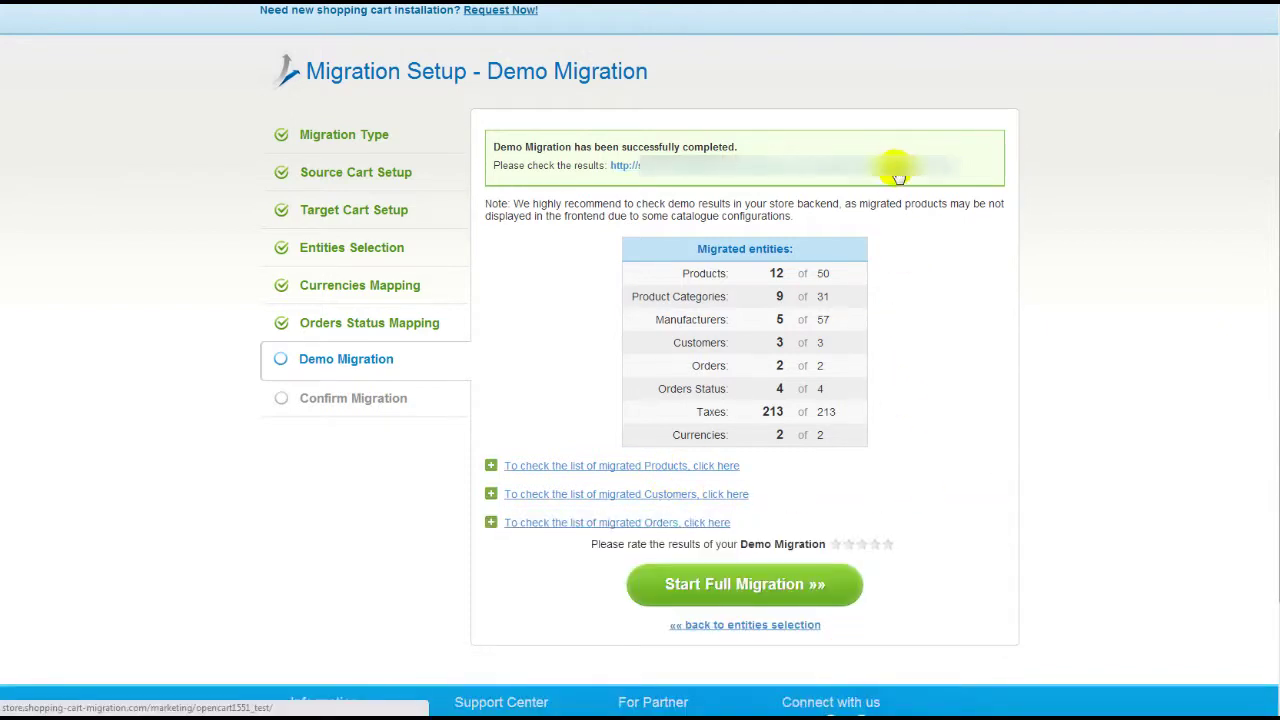
pyautogui.click(897, 166)
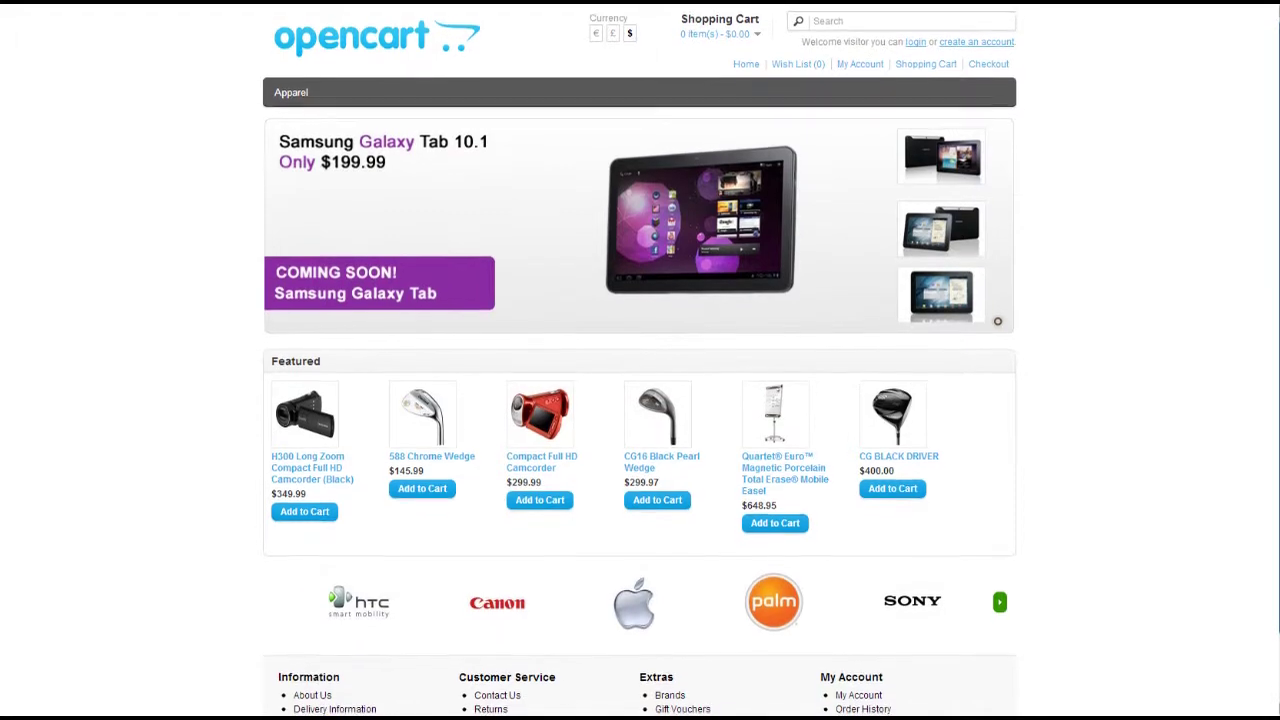
pyautogui.scroll(-1, 640, 360)
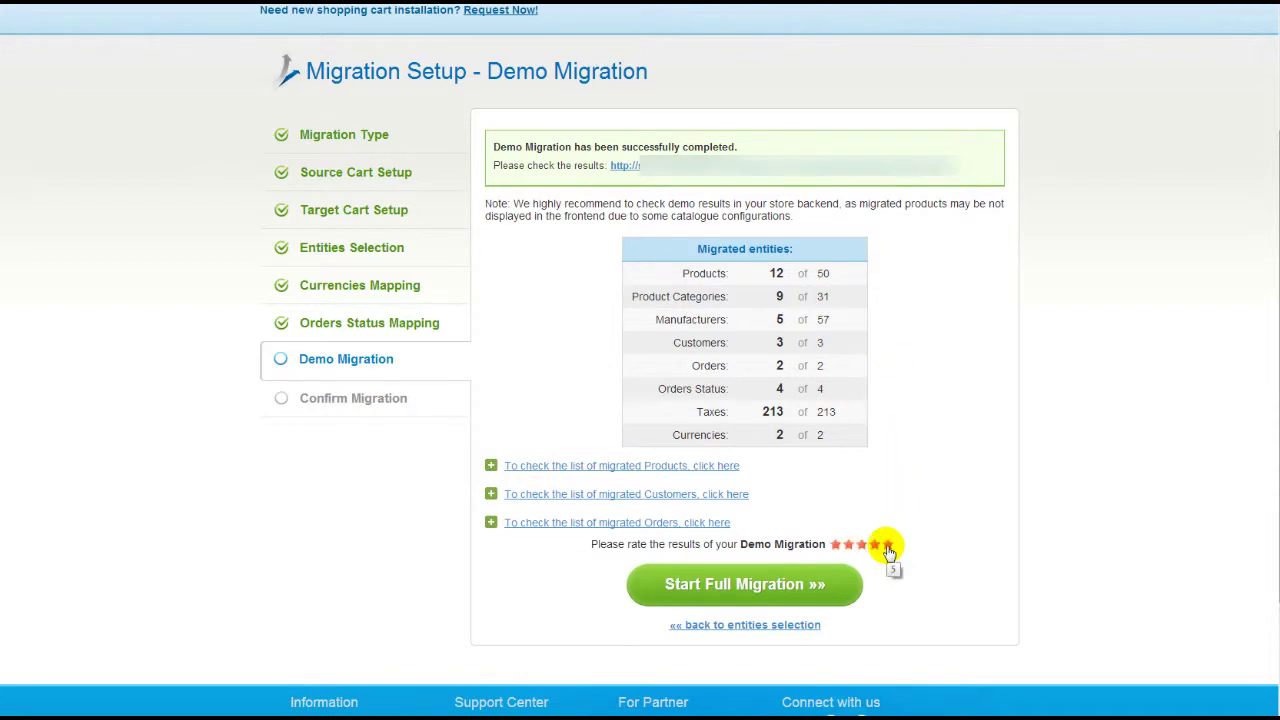
pyautogui.click(826, 585)
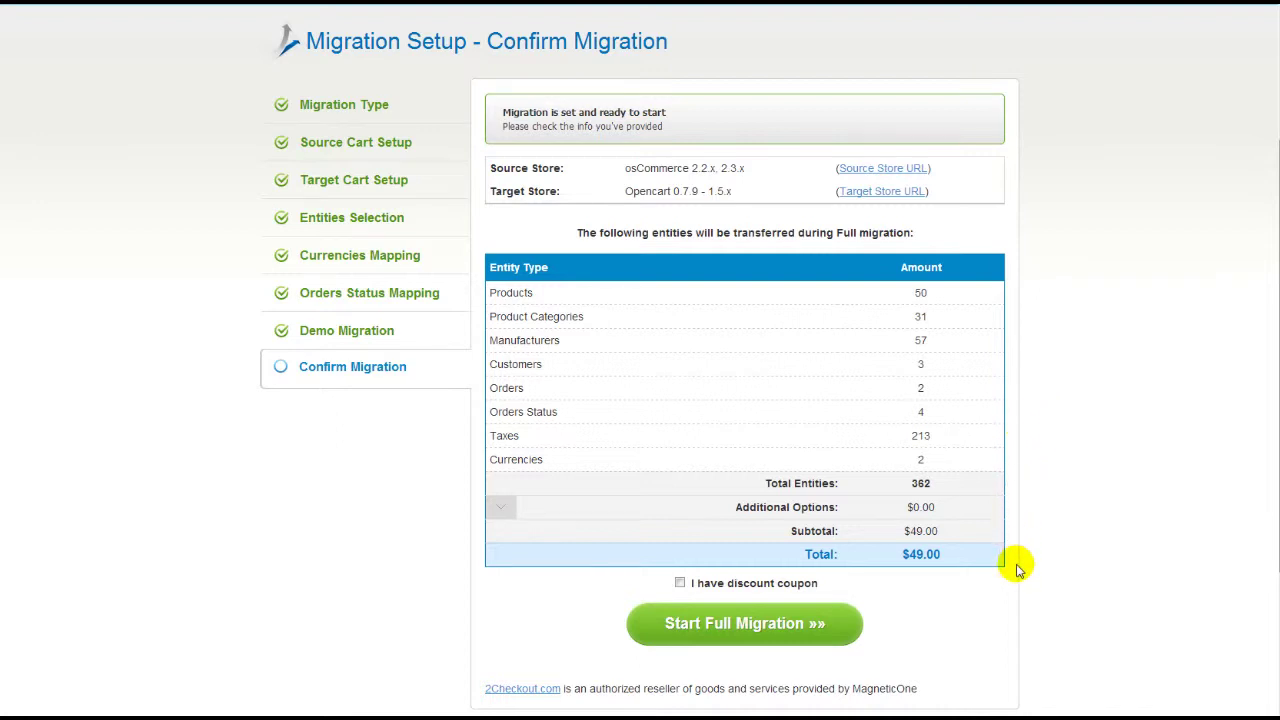
# - Run the $49.00 full migration and open the migrated OpenCart target storefront
pyautogui.click(680, 584)
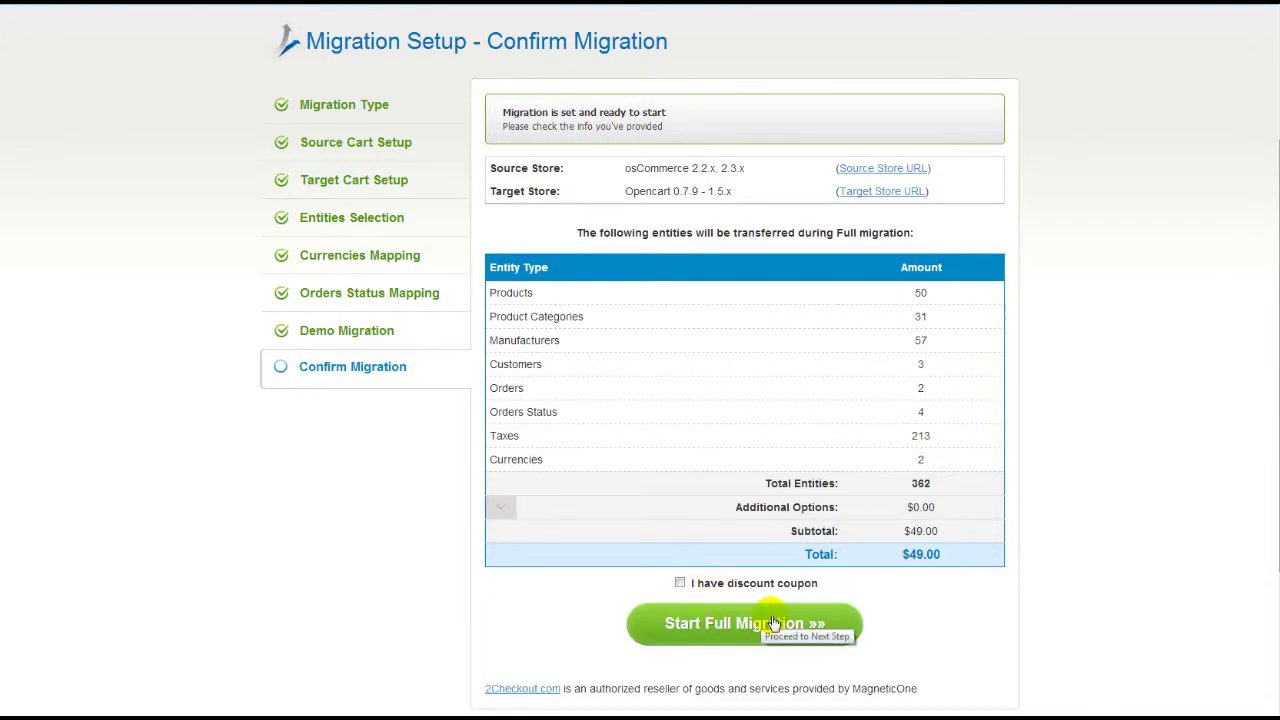
pyautogui.click(773, 623)
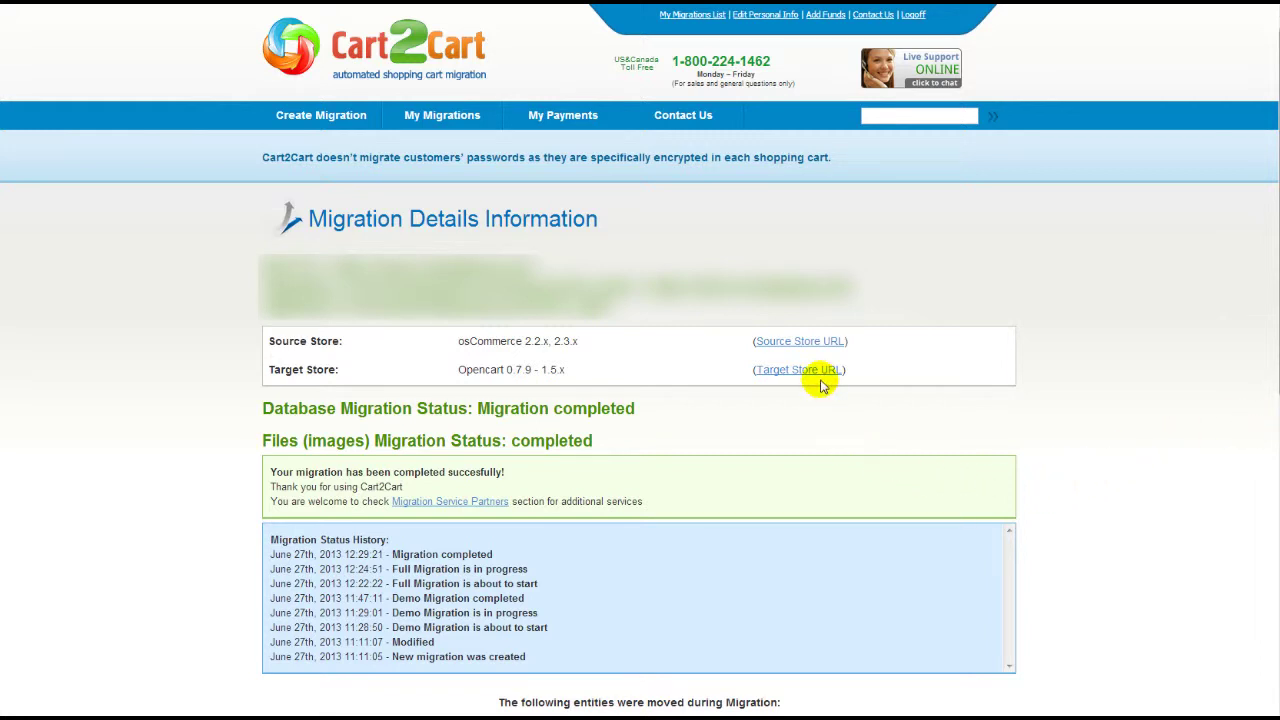
pyautogui.click(818, 371)
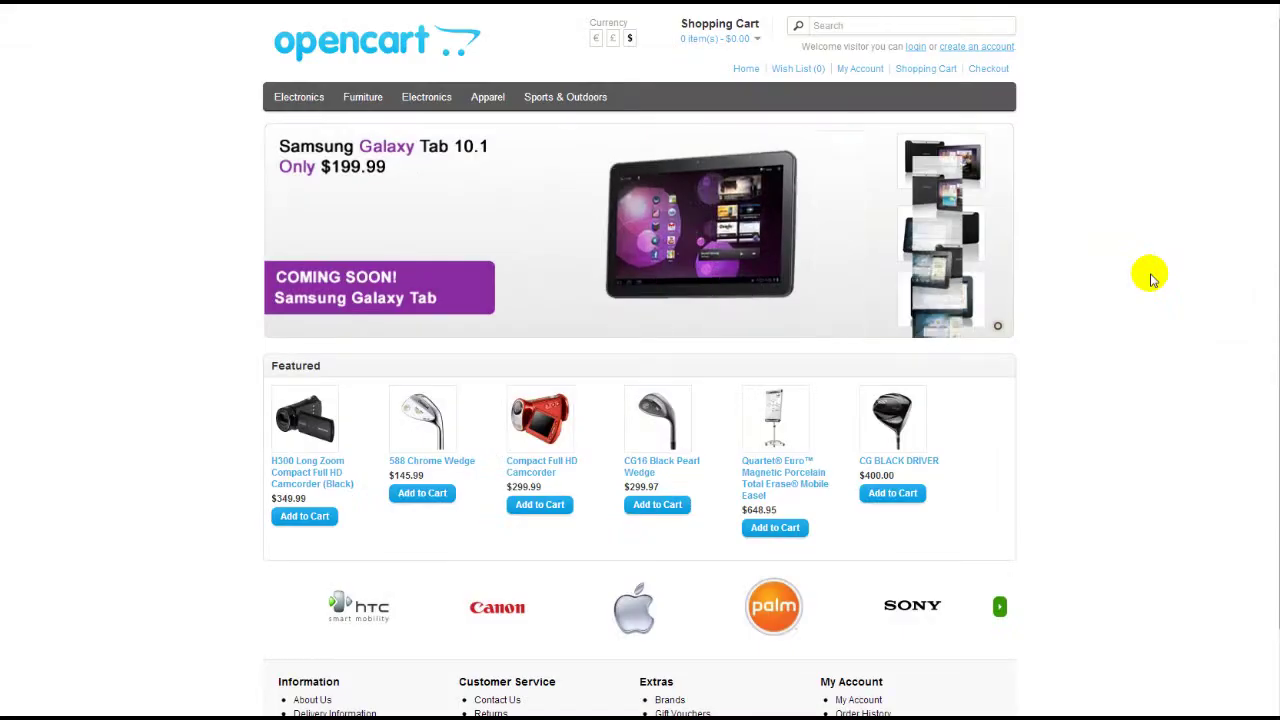